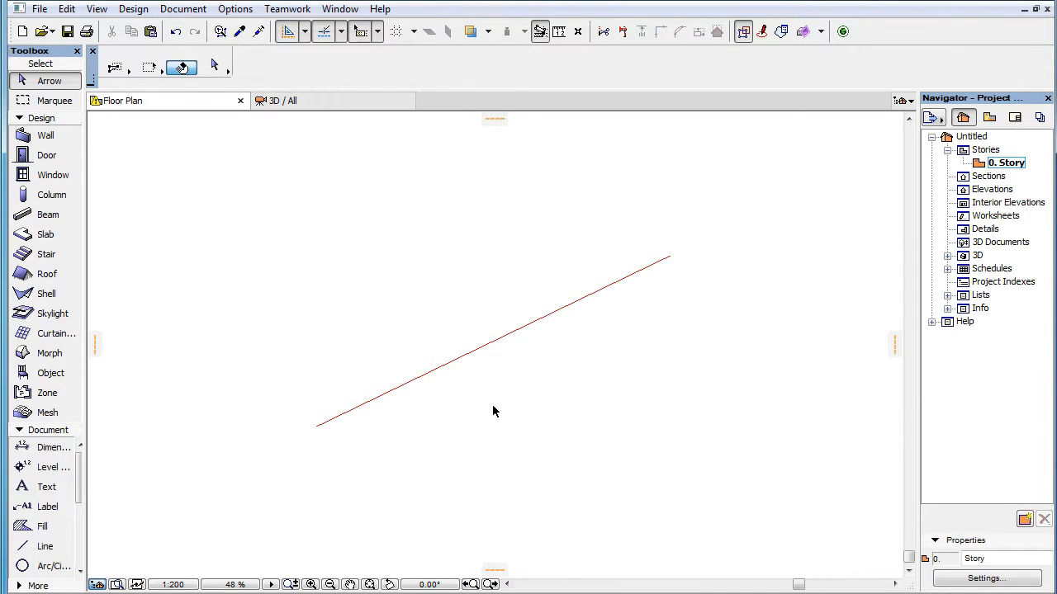
# Try to draw a line perpendicular to the slanted red line, starting from a point on its lower half.
pyautogui.click(488, 352)
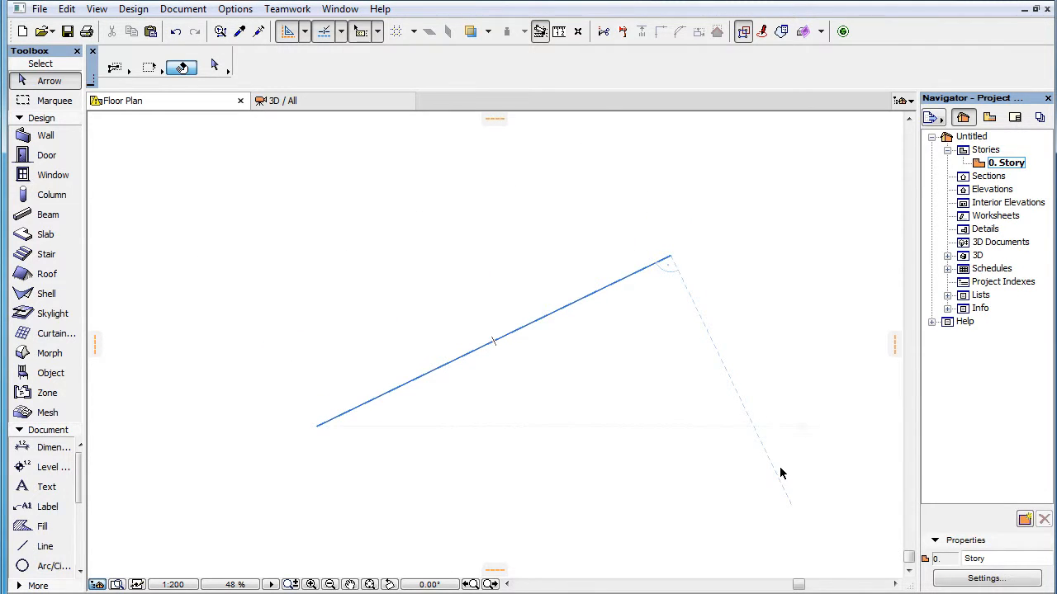
pyautogui.click(491, 583)
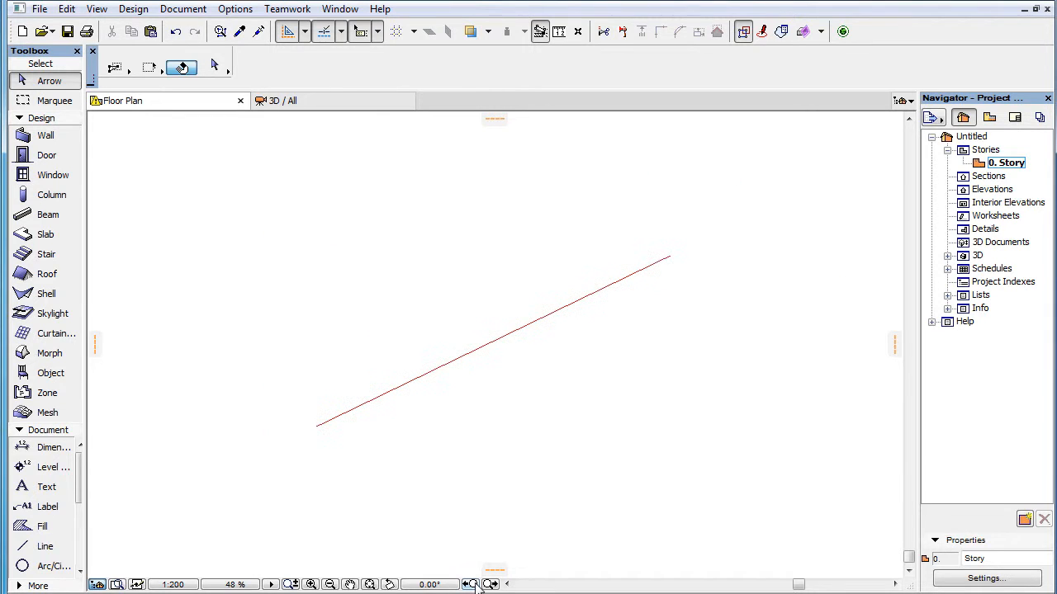
pyautogui.click(45, 546)
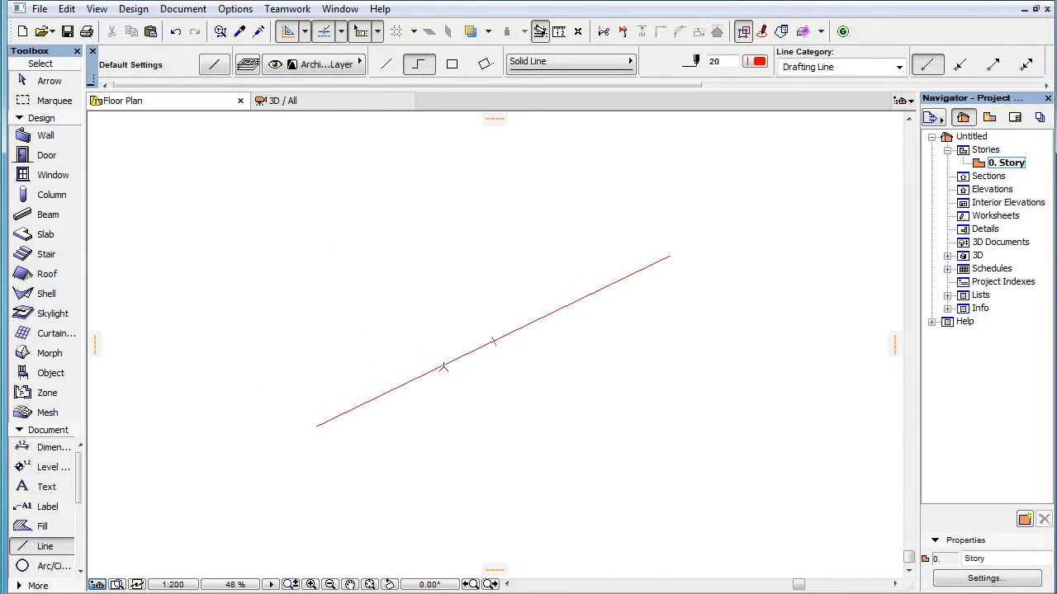
pyautogui.click(443, 367)
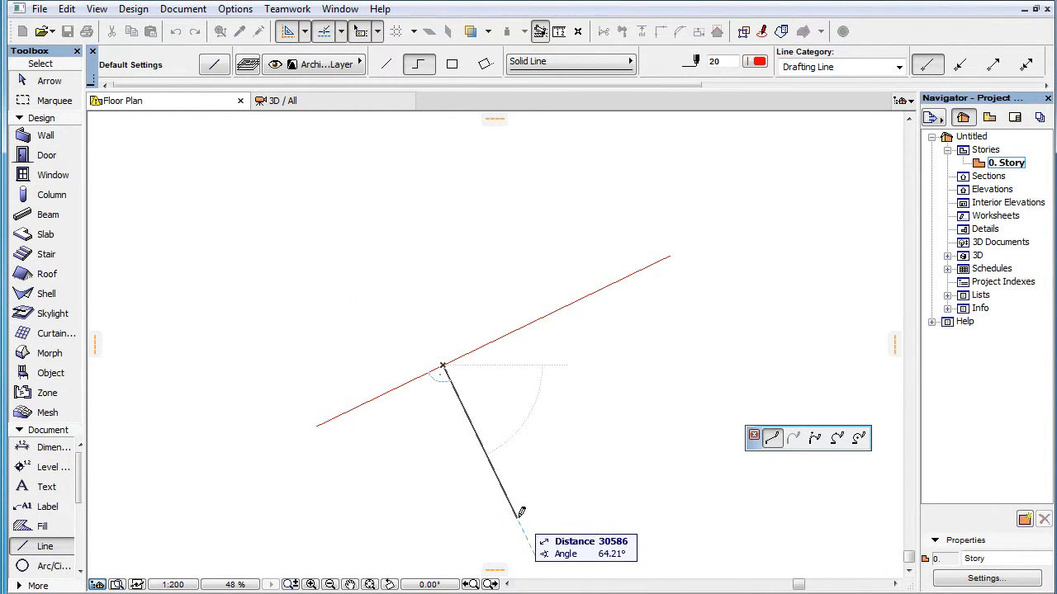
pyautogui.press('Escape')
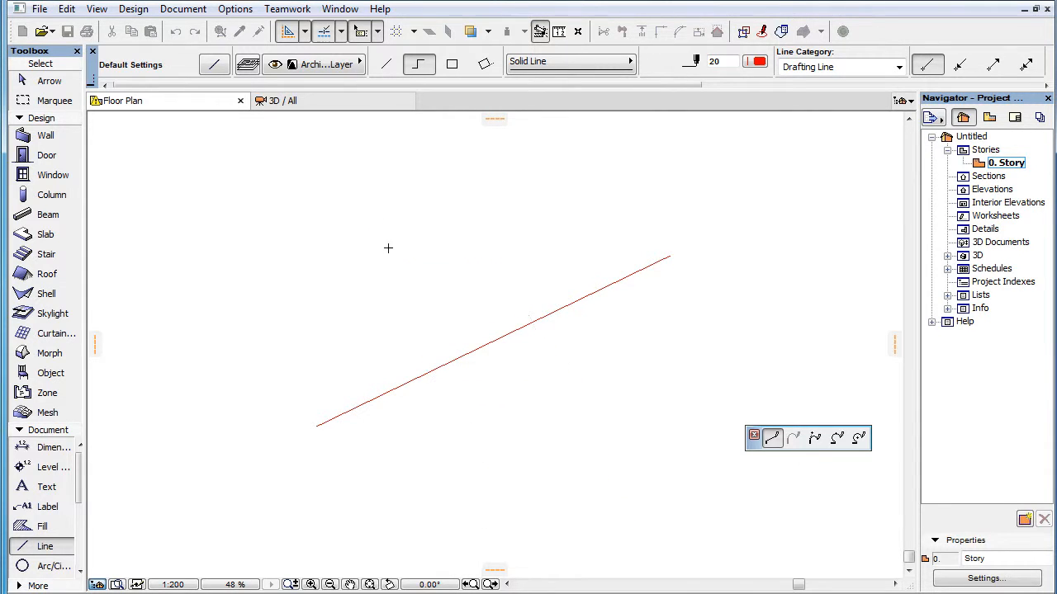
# Try to draw lines perpendicular to the red arc and the red spline, starting from points on each curve.
pyautogui.click(491, 584)
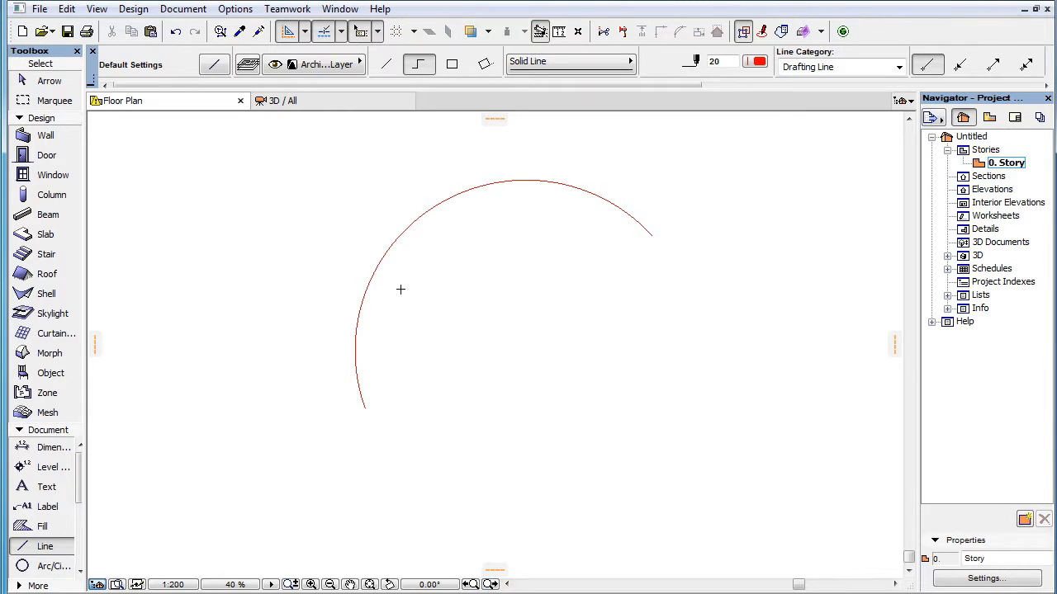
pyautogui.click(378, 262)
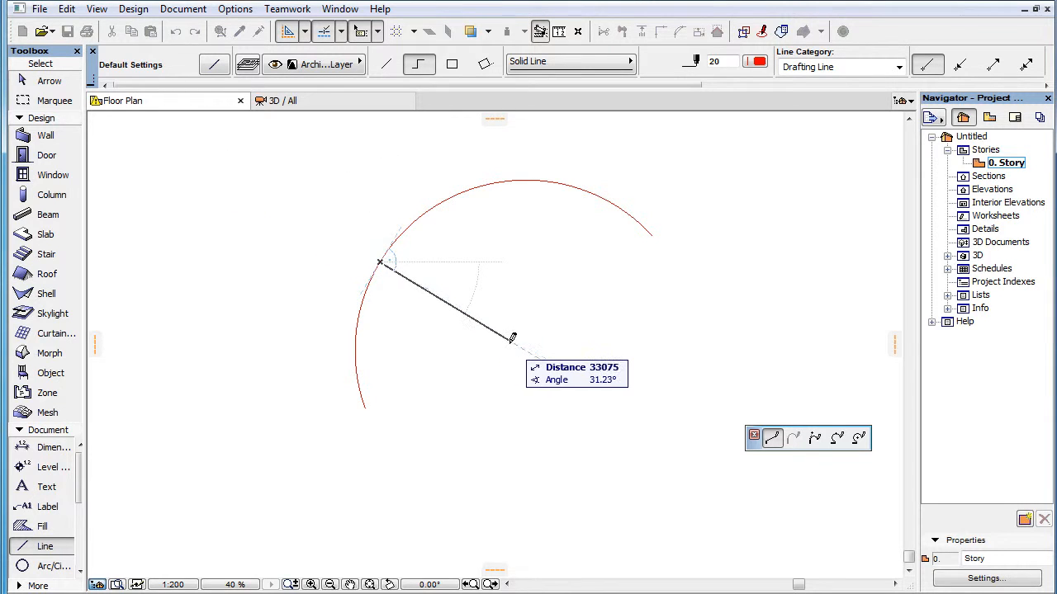
pyautogui.press('Escape')
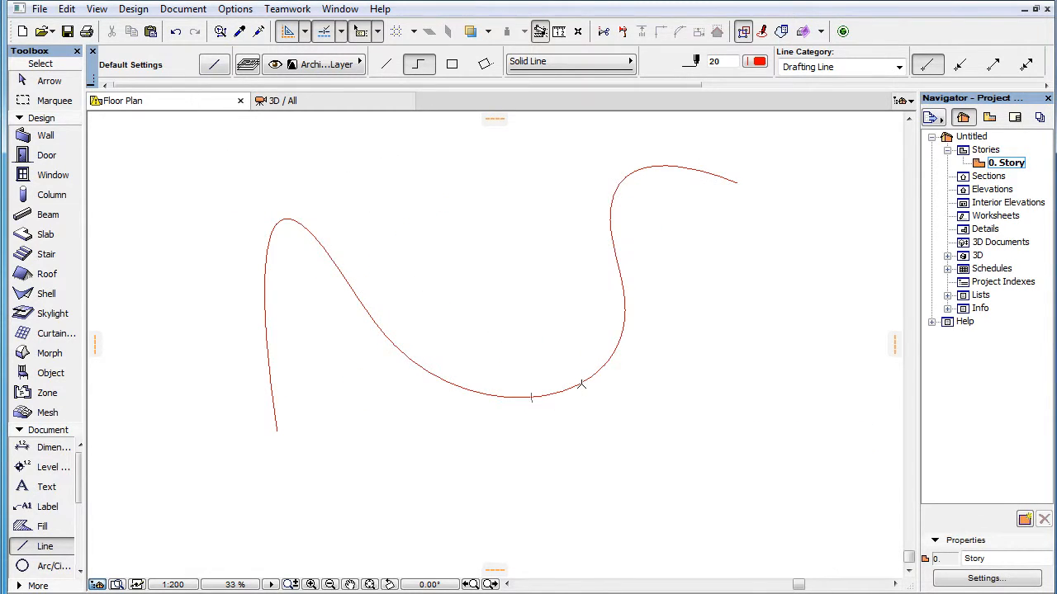
pyautogui.click(581, 384)
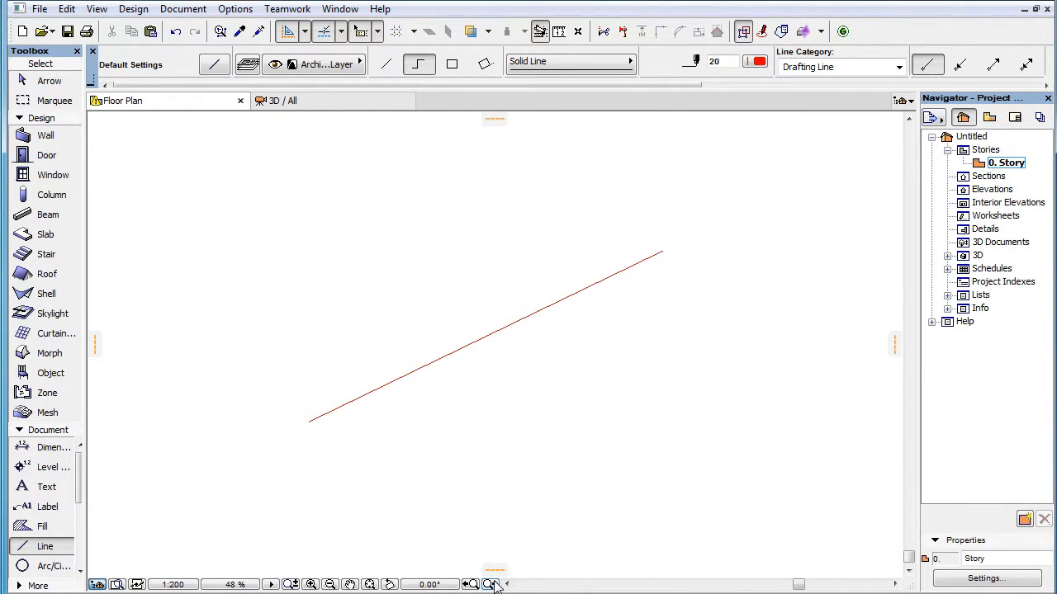
# Try to stretch the slanted line's upper endpoint perpendicular to the line, and delete the line.
pyautogui.keyDown('shift'); pyautogui.click(422, 371); pyautogui.keyUp('shift')
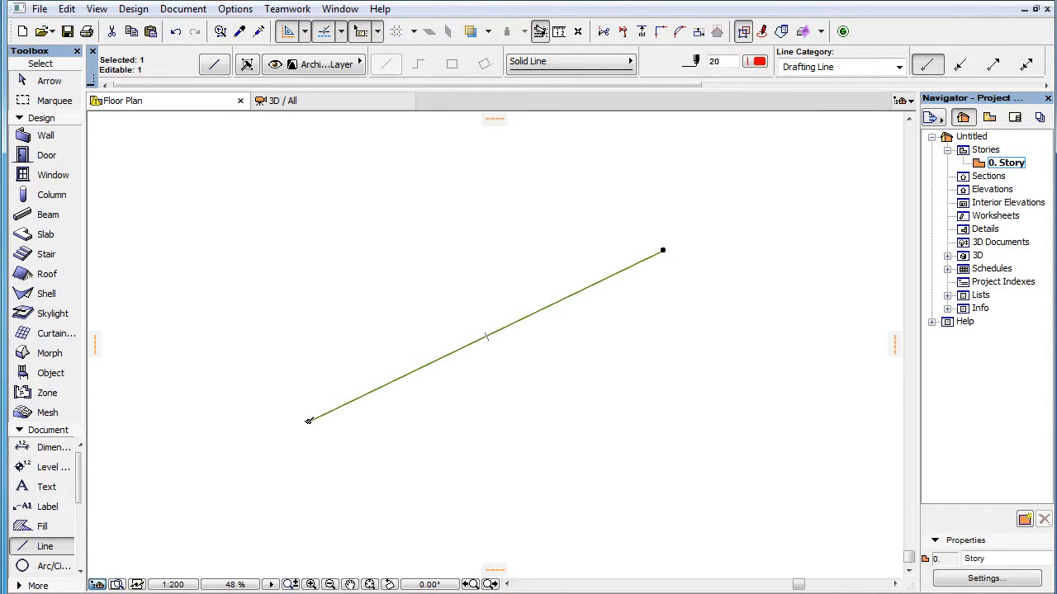
pyautogui.click(309, 421)
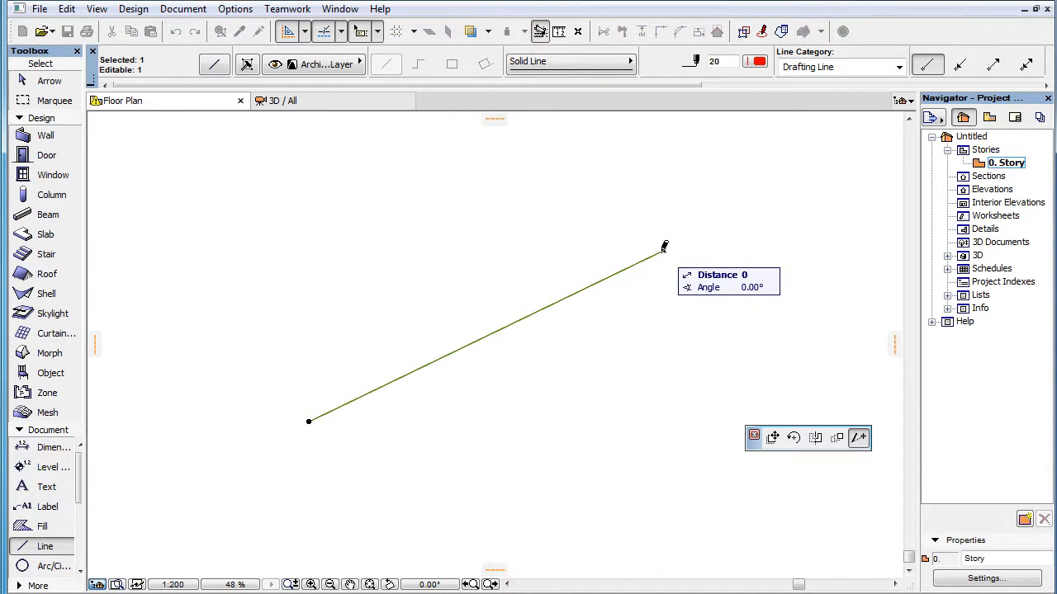
pyautogui.click(664, 249)
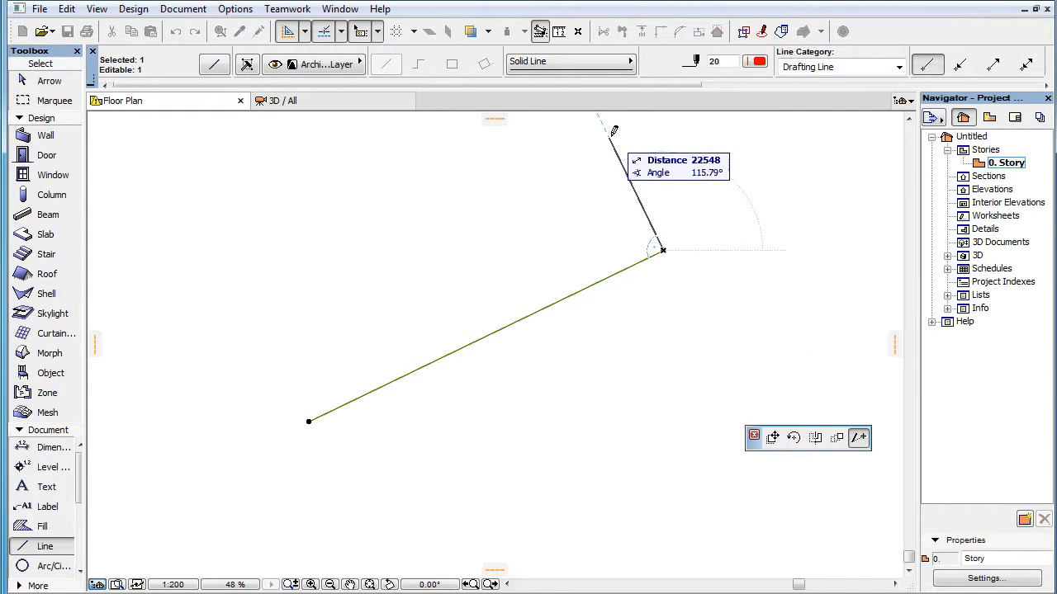
pyautogui.press('Escape')
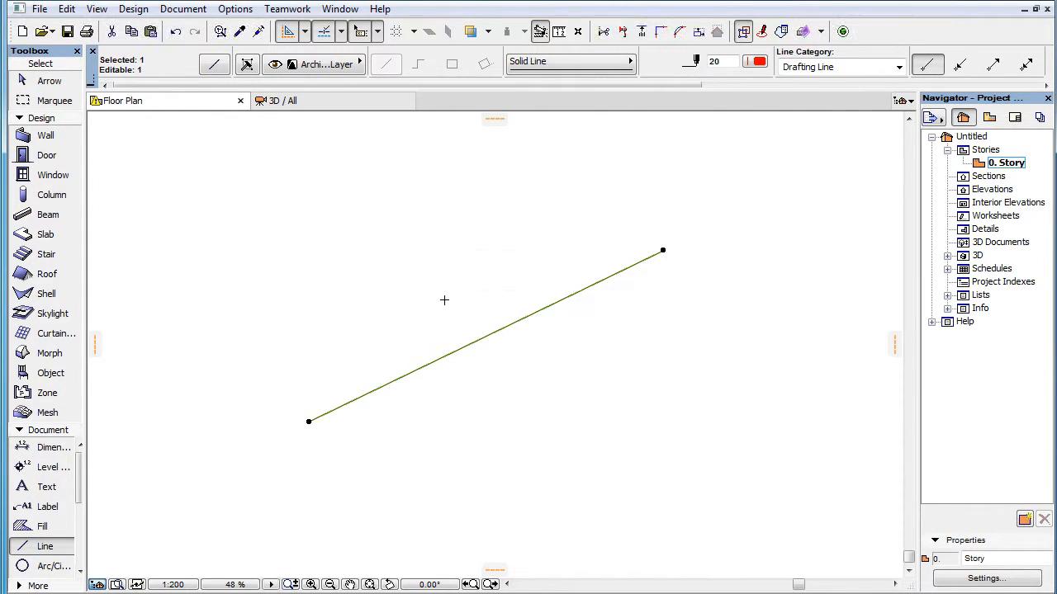
pyautogui.press('Delete')
# Try to draw a three-segment polyline whose last segment is perpendicular to the one before it.
pyautogui.click(280, 272)
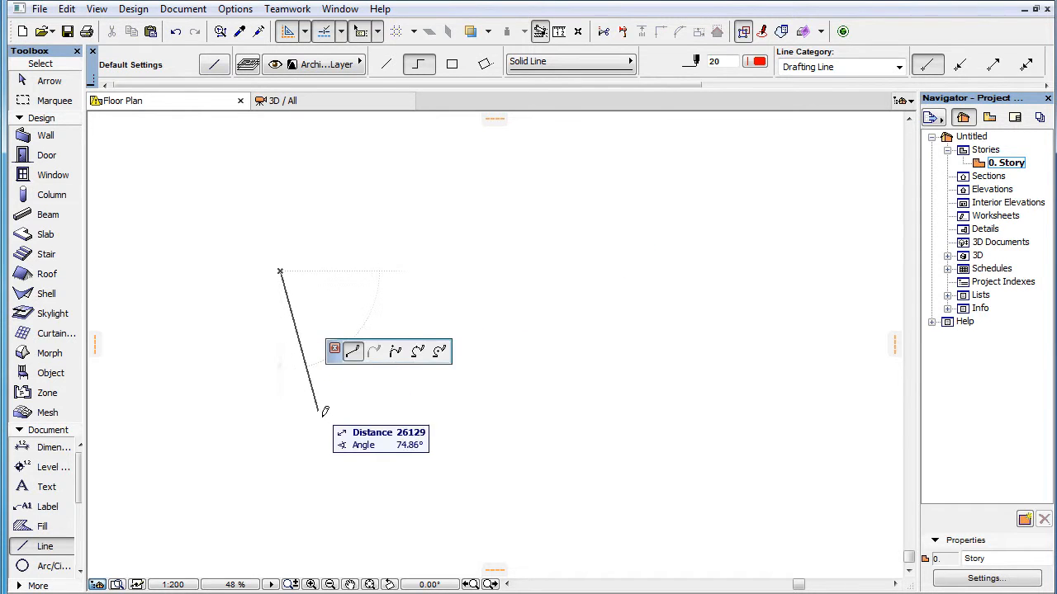
pyautogui.click(346, 433)
pyautogui.click(649, 477)
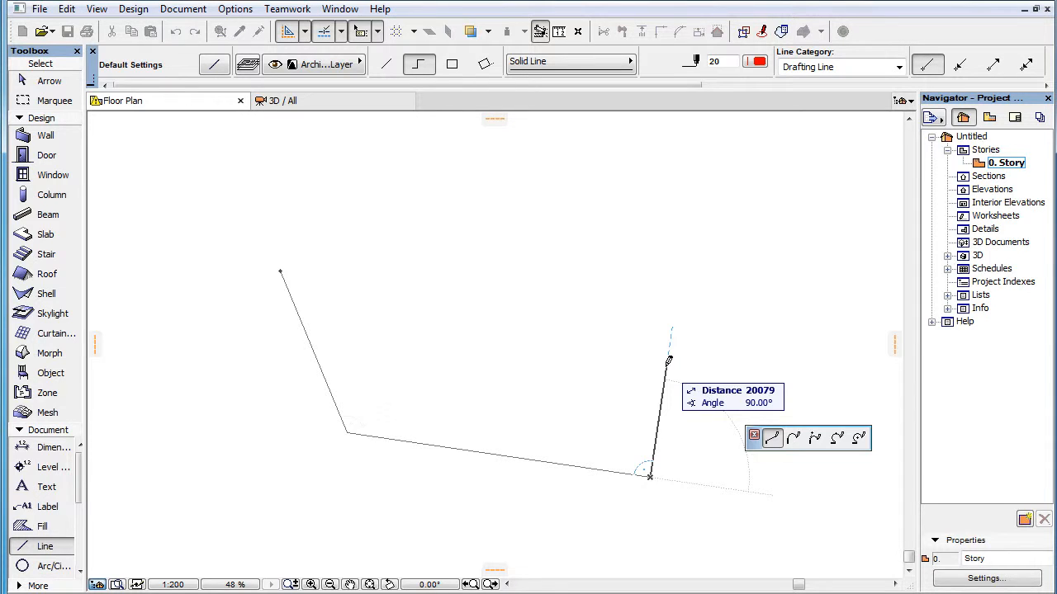
pyautogui.press('Escape')
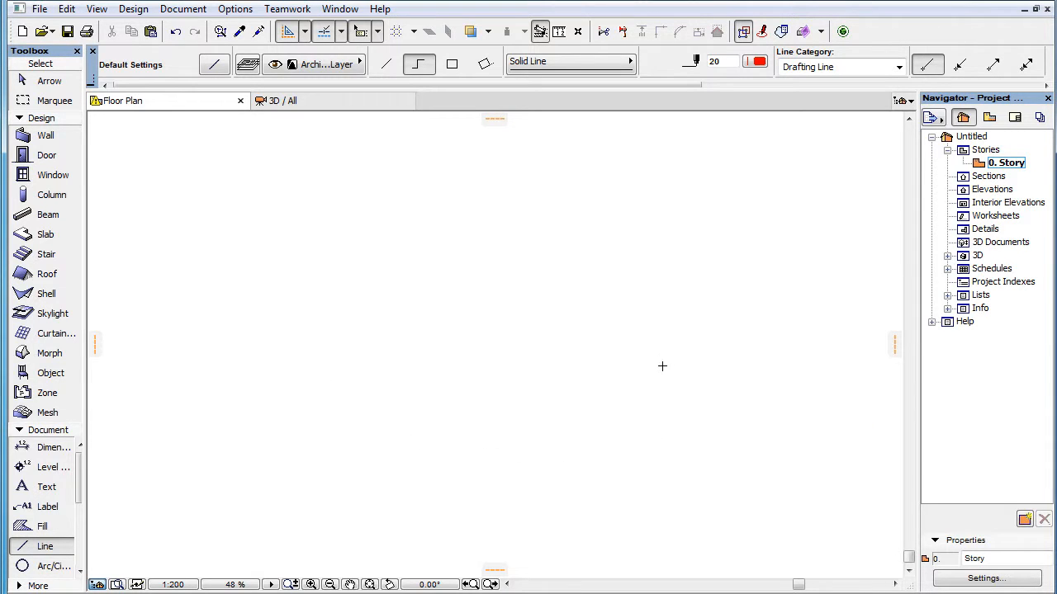
# Try to outline a polygonal marquee in the empty floor plan area, aligning its fourth edge to the first edge's extension.
pyautogui.click(62, 108)
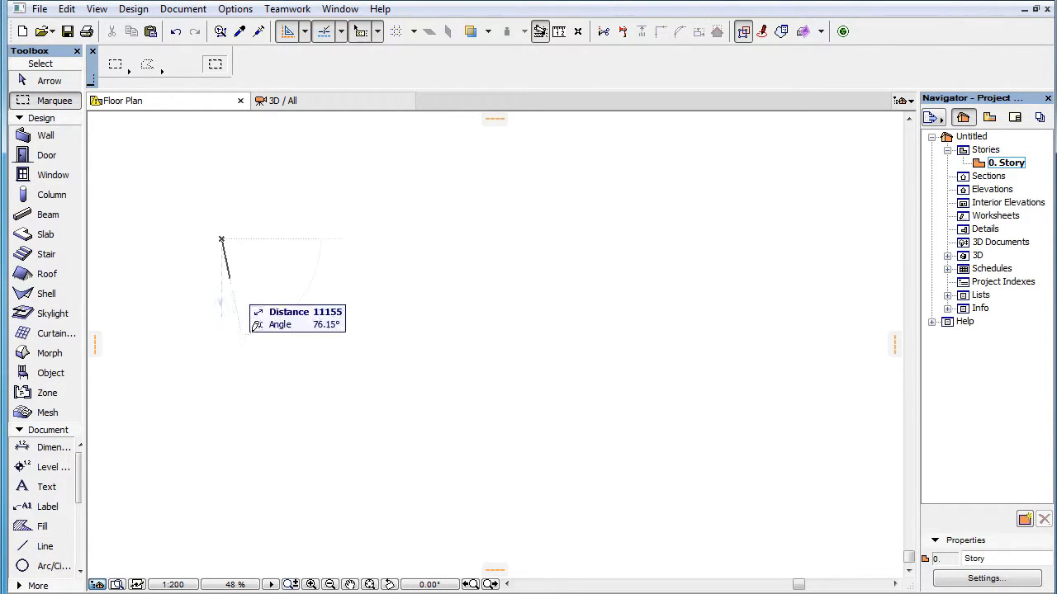
pyautogui.click(299, 415)
pyautogui.click(600, 485)
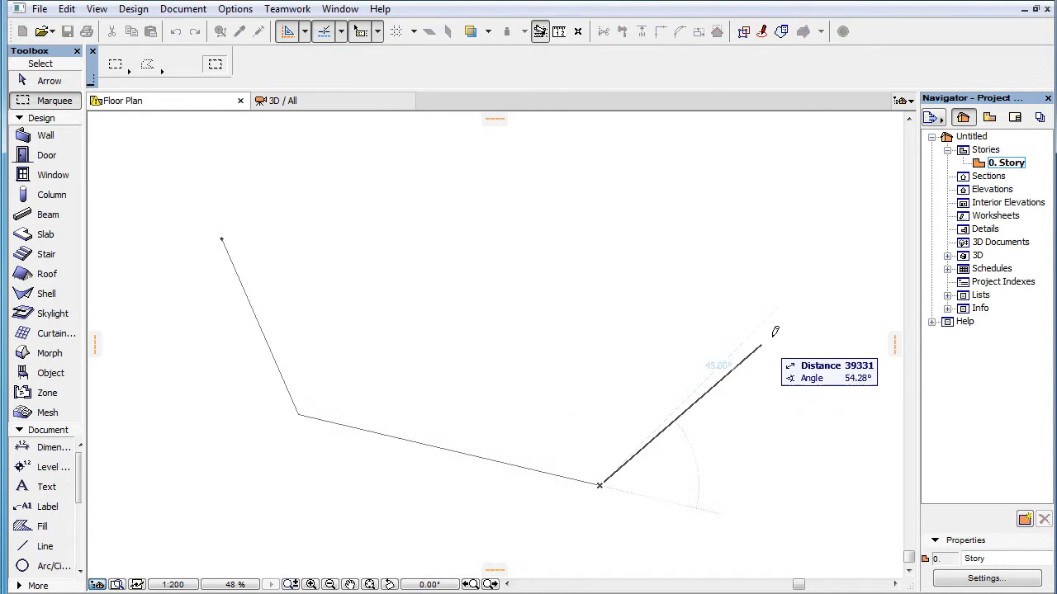
pyautogui.click(790, 308)
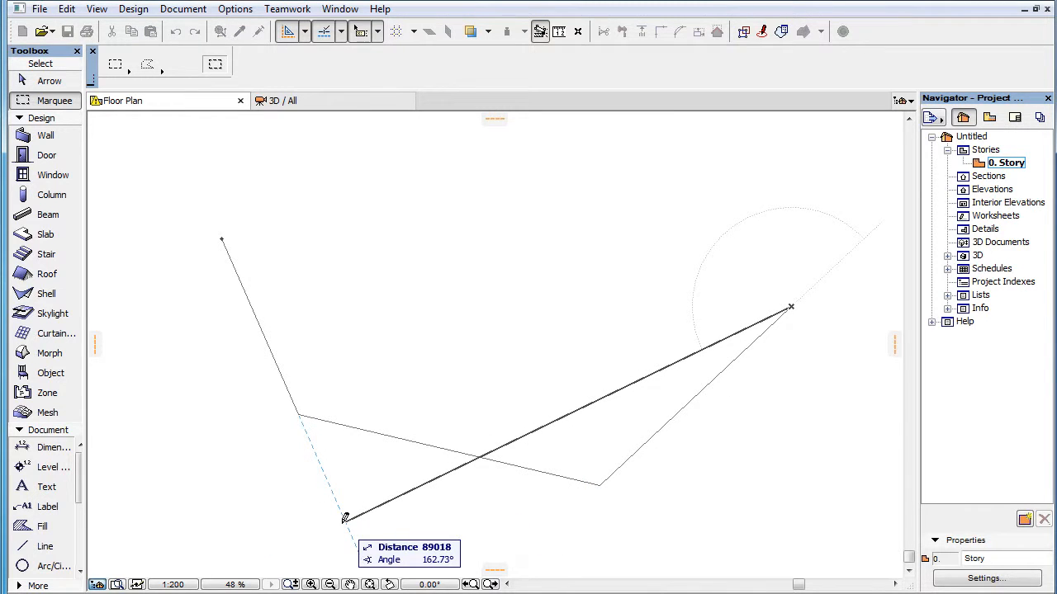
pyautogui.press('Escape')
# Outline a polygonal selection area with five corners in the empty part of the floor plan using the Arrow tool.
pyautogui.click(34, 85)
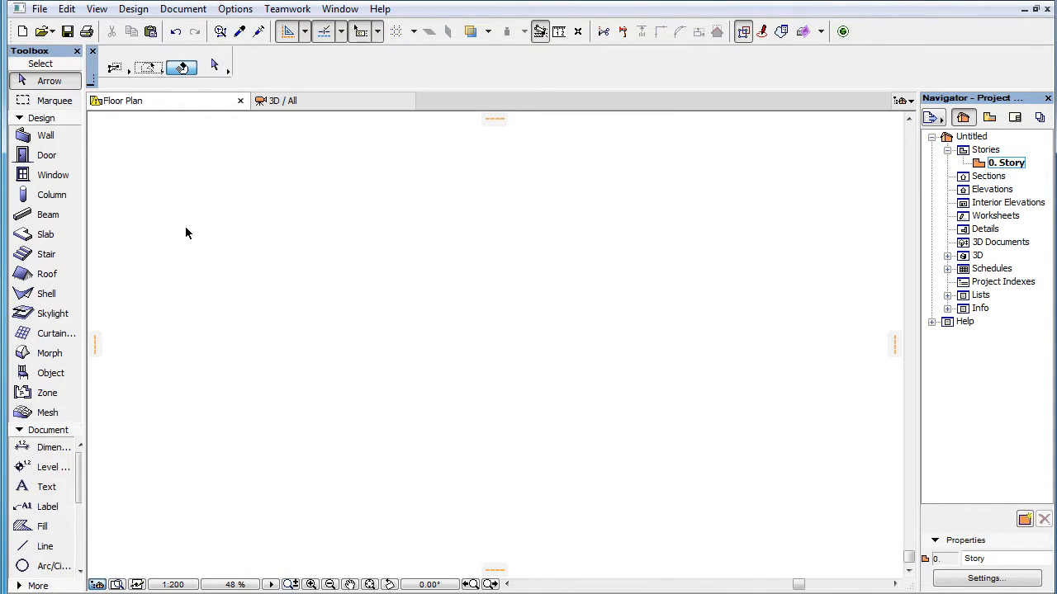
pyautogui.click(629, 464)
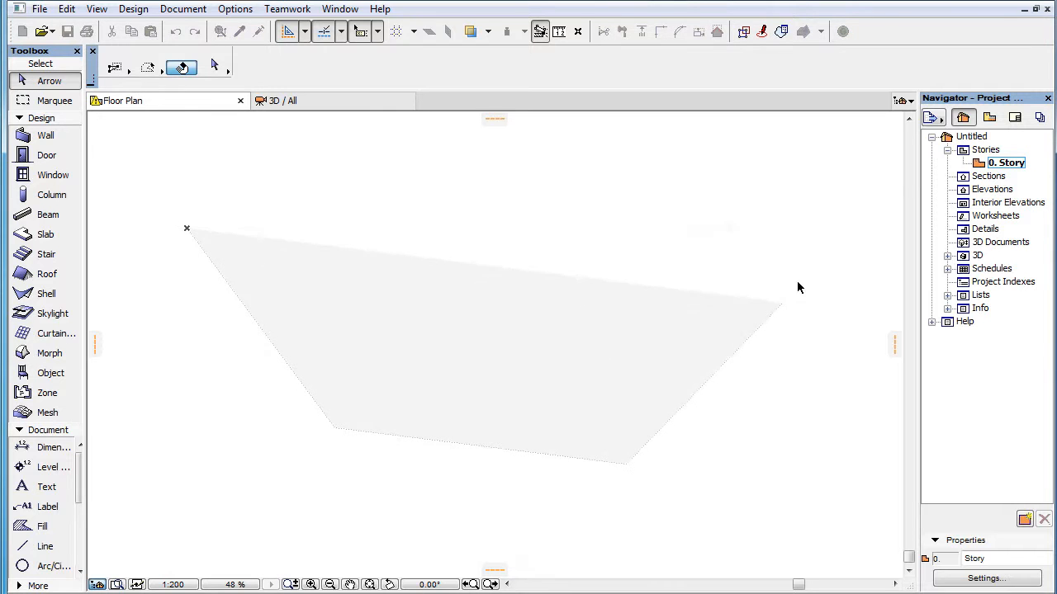
pyautogui.click(803, 278)
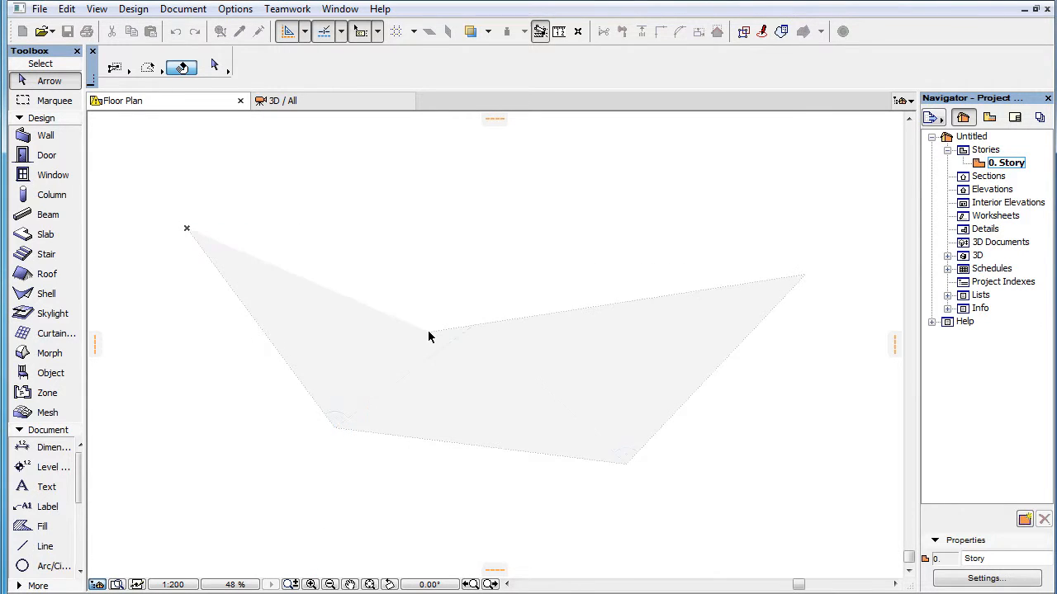
pyautogui.doubleClick(428, 333)
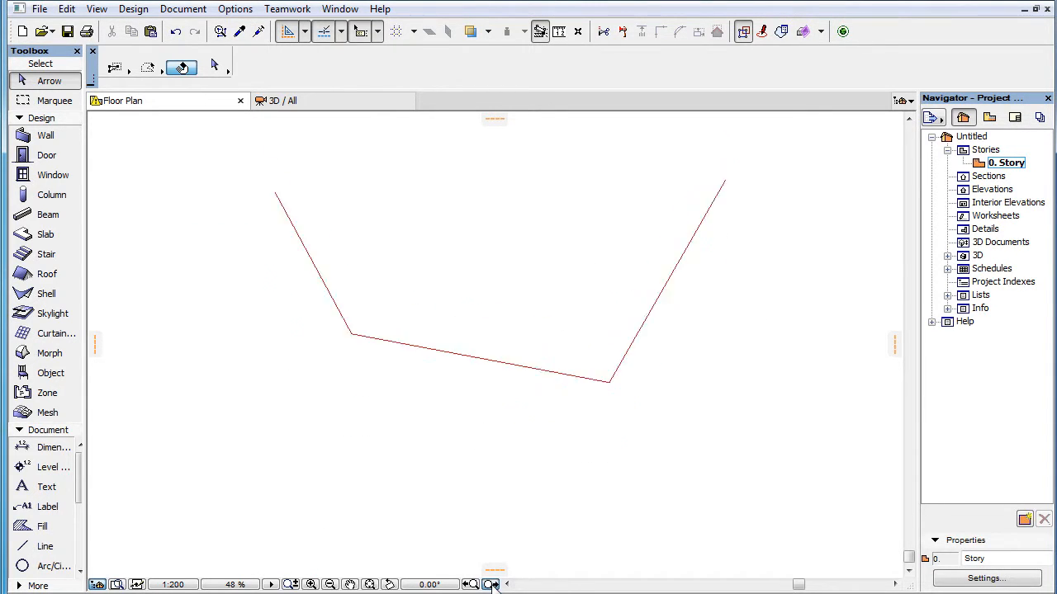
# Select the red three-segment polyline and offset its middle edge inward, perpendicular to itself, by about 13673.
pyautogui.click(546, 427)
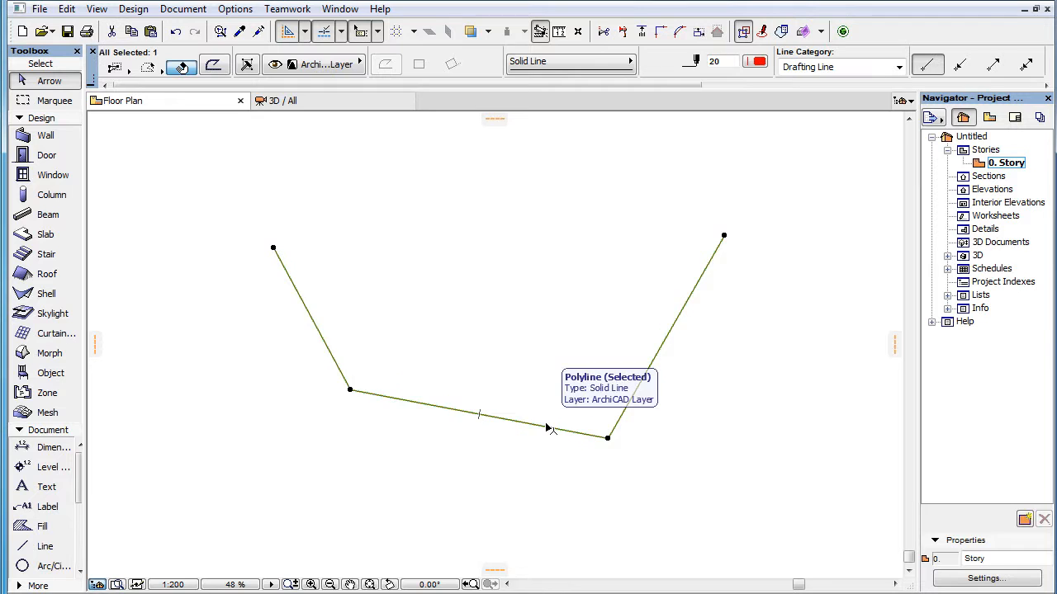
pyautogui.click(519, 425)
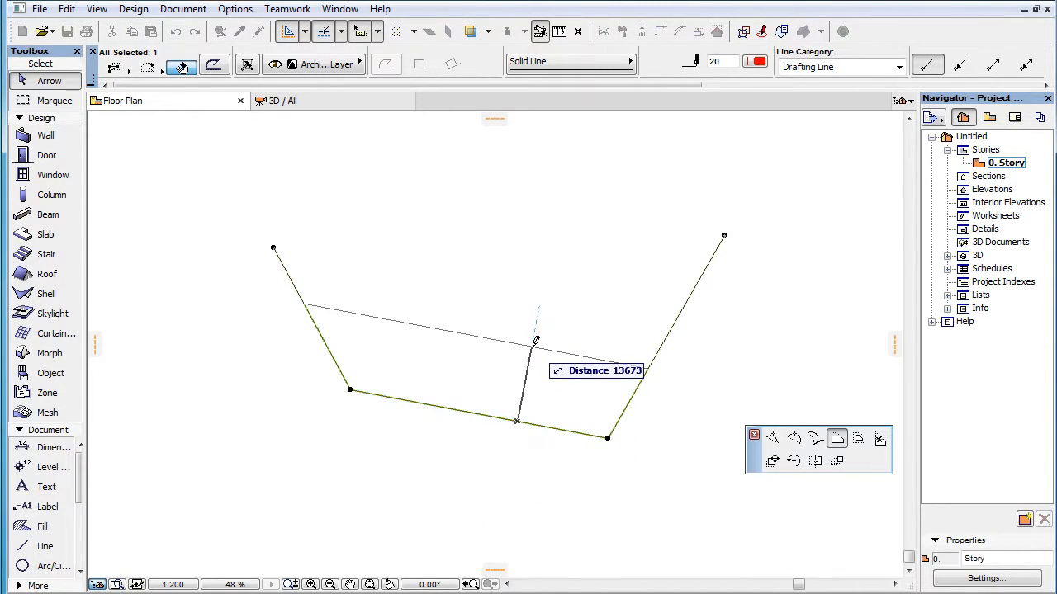
pyautogui.click(535, 341)
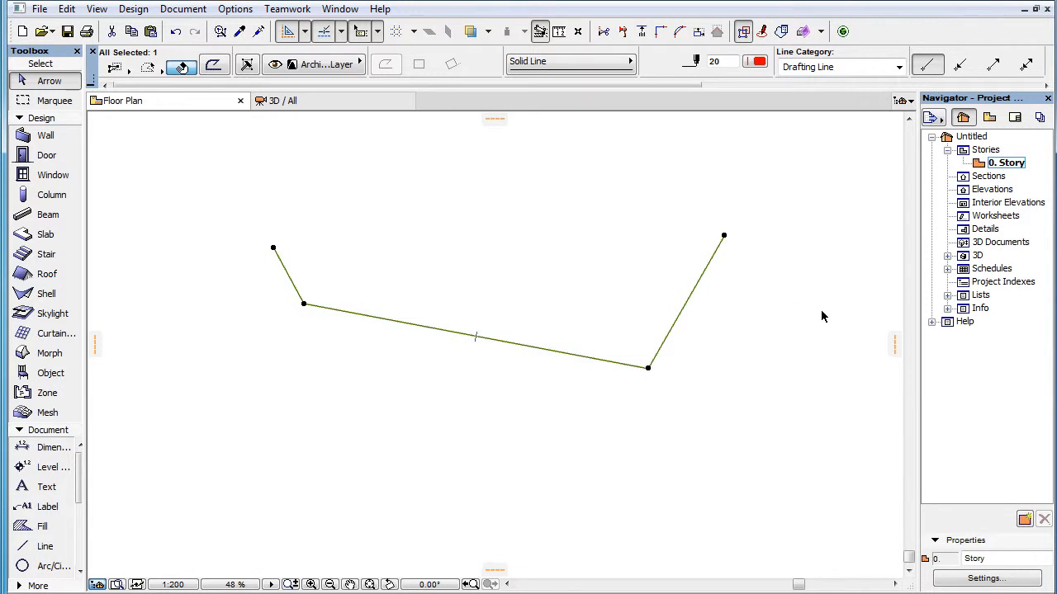